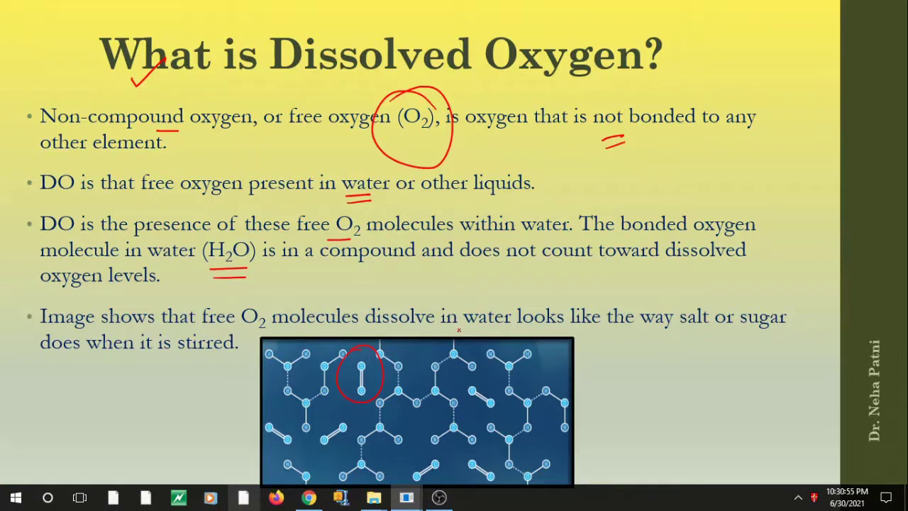
Advance the slideshow to the 'Factors affecting the DO level' slide.
{"action": "key", "text": "Right"}
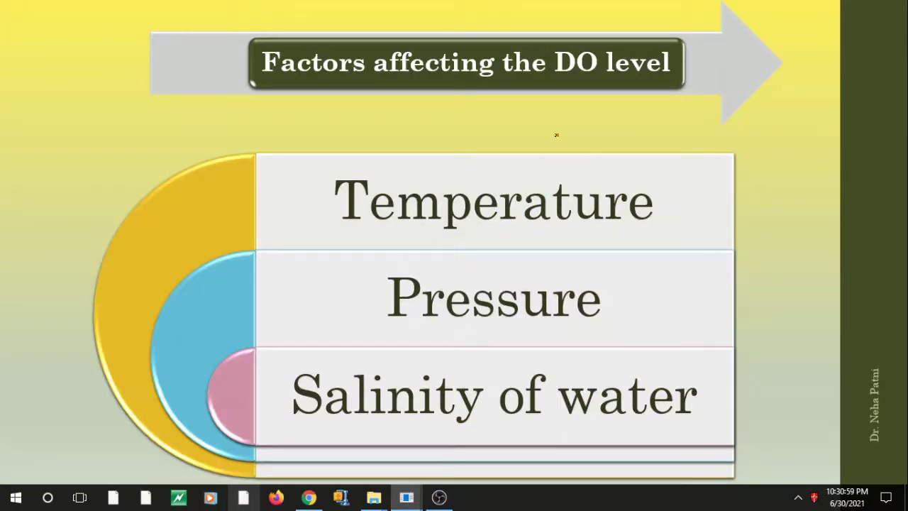
Tick the title, write an underlined 'Cooler', and ink rising arrows beside Temperature and Pressure.
{"action": "mouse_move", "coordinate": [558, 95]}
{"action": "left_mouse_down"}
{"action": "mouse_move", "coordinate": [564, 100]}
{"action": "mouse_move", "coordinate": [587, 85]}
{"action": "left_mouse_up"}
{"action": "mouse_move", "coordinate": [677, 232]}
{"action": "left_mouse_down"}
{"action": "mouse_move", "coordinate": [678, 182]}
{"action": "mouse_move", "coordinate": [692, 192]}
{"action": "mouse_move", "coordinate": [687, 226]}
{"action": "mouse_move", "coordinate": [719, 222]}
{"action": "left_mouse_up"}
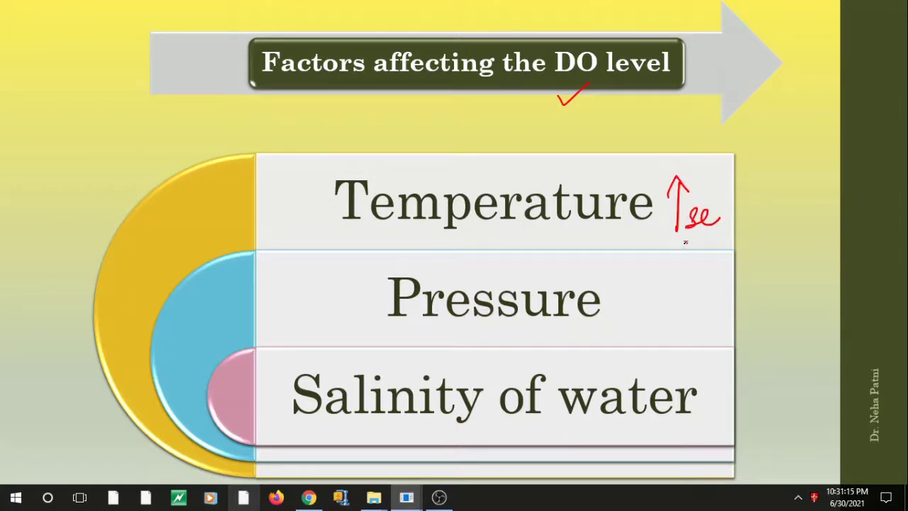
{"action": "mouse_move", "coordinate": [358, 147]}
{"action": "left_mouse_down"}
{"action": "mouse_move", "coordinate": [359, 165]}
{"action": "mouse_move", "coordinate": [380, 155]}
{"action": "mouse_move", "coordinate": [384, 185]}
{"action": "mouse_move", "coordinate": [410, 150]}
{"action": "mouse_move", "coordinate": [409, 168]}
{"action": "left_mouse_up"}
{"action": "mouse_move", "coordinate": [392, 180]}
{"action": "left_mouse_down"}
{"action": "mouse_move", "coordinate": [469, 165]}
{"action": "mouse_move", "coordinate": [477, 153]}
{"action": "mouse_move", "coordinate": [502, 157]}
{"action": "left_mouse_up"}
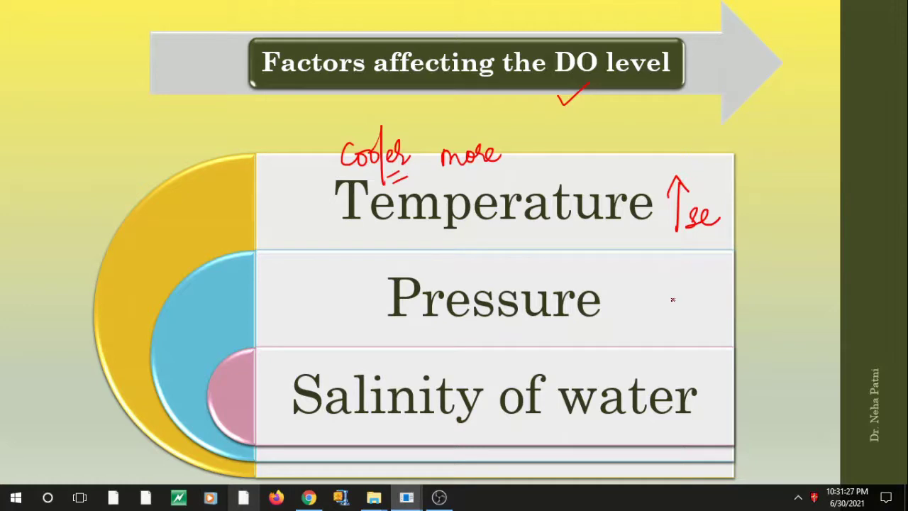
{"action": "mouse_move", "coordinate": [630, 317]}
{"action": "left_mouse_down"}
{"action": "mouse_move", "coordinate": [630, 269]}
{"action": "mouse_move", "coordinate": [640, 290]}
{"action": "left_mouse_up"}
{"action": "mouse_move", "coordinate": [647, 299]}
{"action": "left_mouse_down"}
{"action": "mouse_move", "coordinate": [640, 312]}
{"action": "mouse_move", "coordinate": [712, 274]}
{"action": "left_mouse_up"}
{"action": "mouse_move", "coordinate": [703, 293]}
{"action": "left_mouse_down"}
{"action": "mouse_move", "coordinate": [737, 298]}
{"action": "mouse_move", "coordinate": [727, 311]}
{"action": "left_mouse_up"}
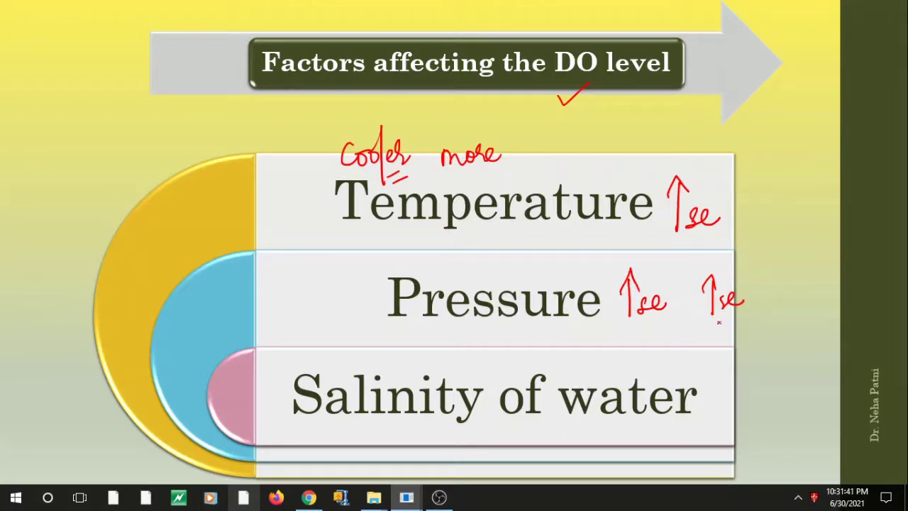
Underline Salinity, write 'Fresh H2O =' above it, and advance to the blank slide.
{"action": "left_click_drag", "start_coordinate": [382, 426], "coordinate": [414, 427]}
{"action": "left_click_drag", "start_coordinate": [445, 364], "coordinate": [472, 346]}
{"action": "left_click_drag", "start_coordinate": [457, 360], "coordinate": [456, 387]}
{"action": "mouse_move", "coordinate": [448, 374]}
{"action": "left_mouse_down"}
{"action": "mouse_move", "coordinate": [470, 369]}
{"action": "mouse_move", "coordinate": [493, 385]}
{"action": "left_mouse_up"}
{"action": "mouse_move", "coordinate": [499, 353]}
{"action": "left_mouse_down"}
{"action": "mouse_move", "coordinate": [509, 379]}
{"action": "mouse_move", "coordinate": [496, 384]}
{"action": "left_mouse_up"}
{"action": "left_click_drag", "start_coordinate": [523, 355], "coordinate": [525, 380]}
{"action": "mouse_move", "coordinate": [527, 369]}
{"action": "left_mouse_down"}
{"action": "mouse_move", "coordinate": [540, 353]}
{"action": "mouse_move", "coordinate": [553, 376]}
{"action": "left_mouse_up"}
{"action": "left_click_drag", "start_coordinate": [557, 353], "coordinate": [575, 368]}
{"action": "left_click_drag", "start_coordinate": [567, 379], "coordinate": [578, 376]}
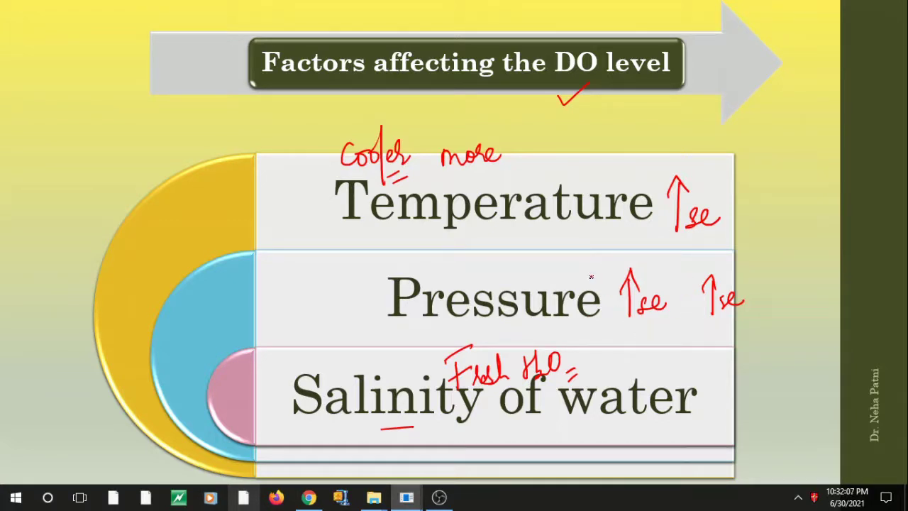
{"action": "key", "text": "Right"}
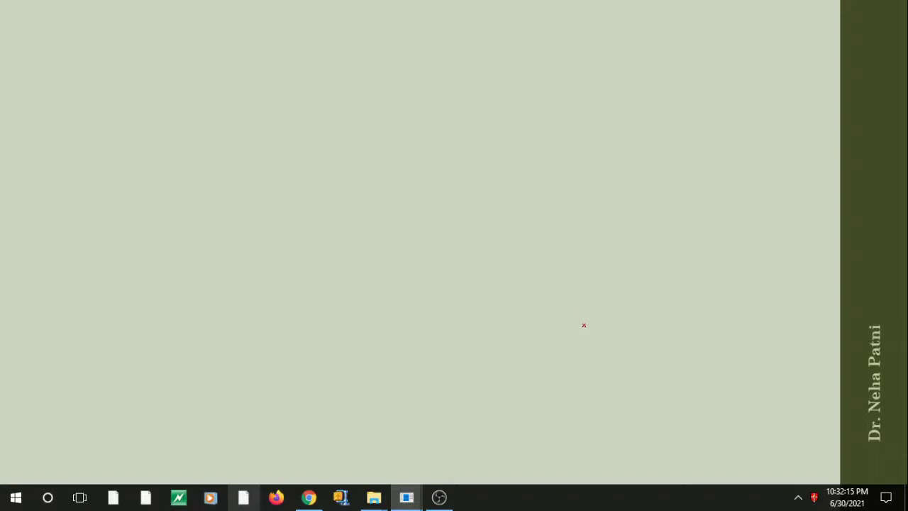
Reveal the WINKLER METHOD badge and flowchart, then ink a numeral I and underlined 'Standardisation'.
{"action": "key", "text": "Right"}
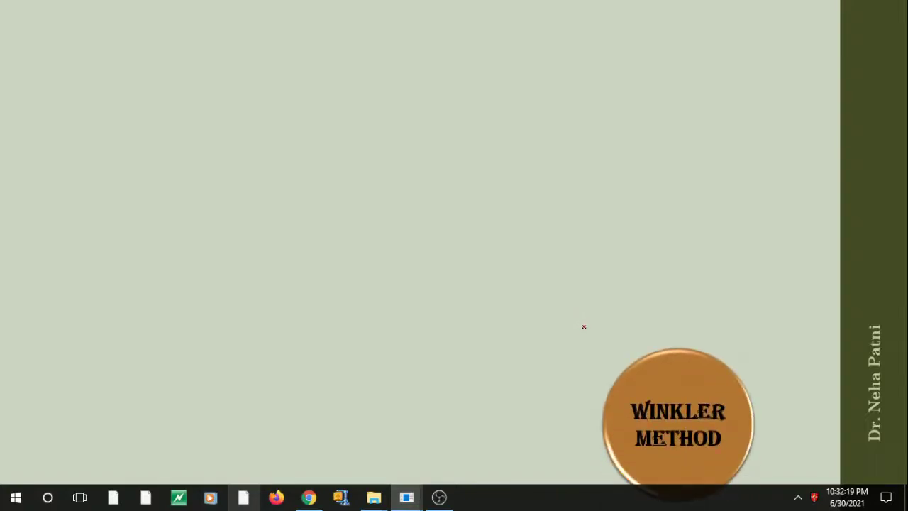
{"action": "key", "text": "Right"}
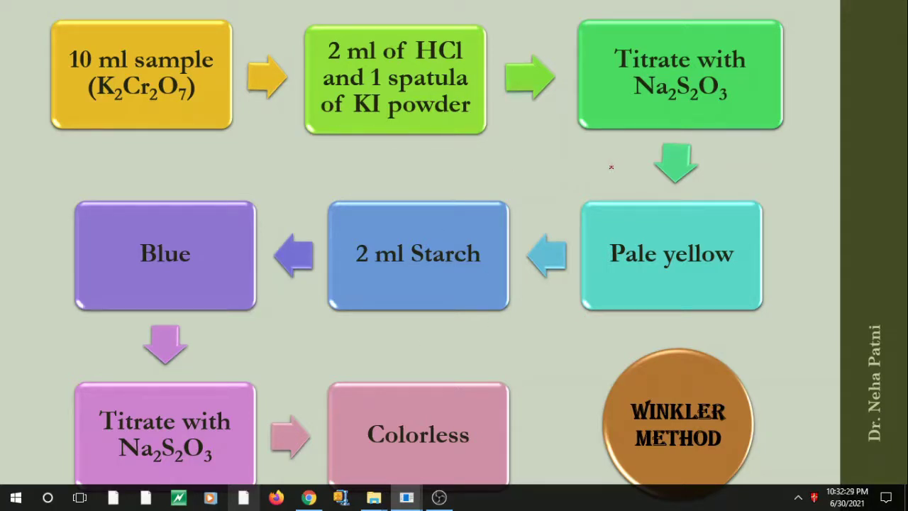
{"action": "left_click_drag", "start_coordinate": [61, 169], "coordinate": [69, 205]}
{"action": "left_click_drag", "start_coordinate": [38, 179], "coordinate": [76, 149]}
{"action": "left_click_drag", "start_coordinate": [49, 232], "coordinate": [92, 190]}
{"action": "mouse_move", "coordinate": [183, 178]}
{"action": "left_mouse_down"}
{"action": "mouse_move", "coordinate": [213, 141]}
{"action": "mouse_move", "coordinate": [242, 170]}
{"action": "mouse_move", "coordinate": [262, 162]}
{"action": "mouse_move", "coordinate": [278, 186]}
{"action": "mouse_move", "coordinate": [305, 140]}
{"action": "mouse_move", "coordinate": [322, 159]}
{"action": "mouse_move", "coordinate": [340, 163]}
{"action": "mouse_move", "coordinate": [379, 163]}
{"action": "mouse_move", "coordinate": [383, 147]}
{"action": "mouse_move", "coordinate": [358, 152]}
{"action": "left_mouse_up"}
{"action": "left_click_drag", "start_coordinate": [305, 200], "coordinate": [329, 192]}
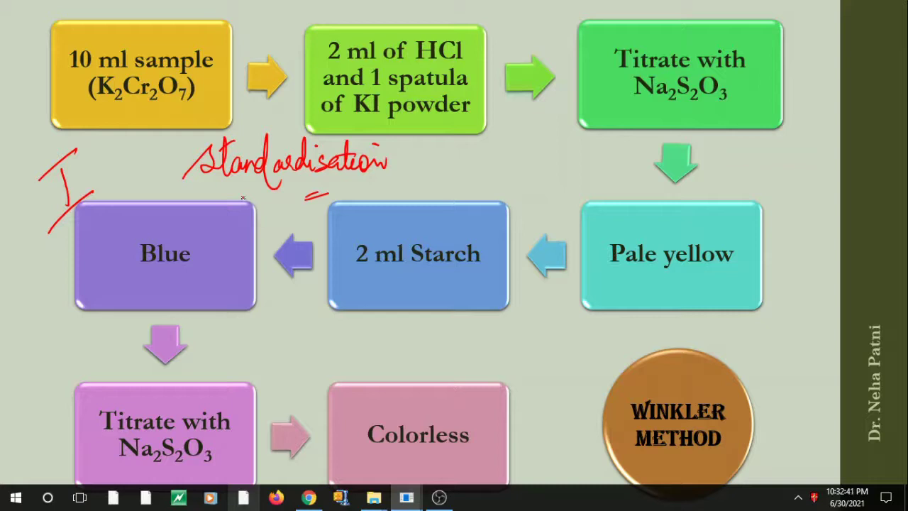
Tick the 10 ml sample, HCl and KI powder, and Na2S2O3 titration steps, writing 'dark'.
{"action": "left_click_drag", "start_coordinate": [165, 116], "coordinate": [203, 88]}
{"action": "mouse_move", "coordinate": [459, 133]}
{"action": "left_mouse_down"}
{"action": "mouse_move", "coordinate": [466, 142]}
{"action": "mouse_move", "coordinate": [490, 118]}
{"action": "left_mouse_up"}
{"action": "left_click_drag", "start_coordinate": [616, 140], "coordinate": [645, 123]}
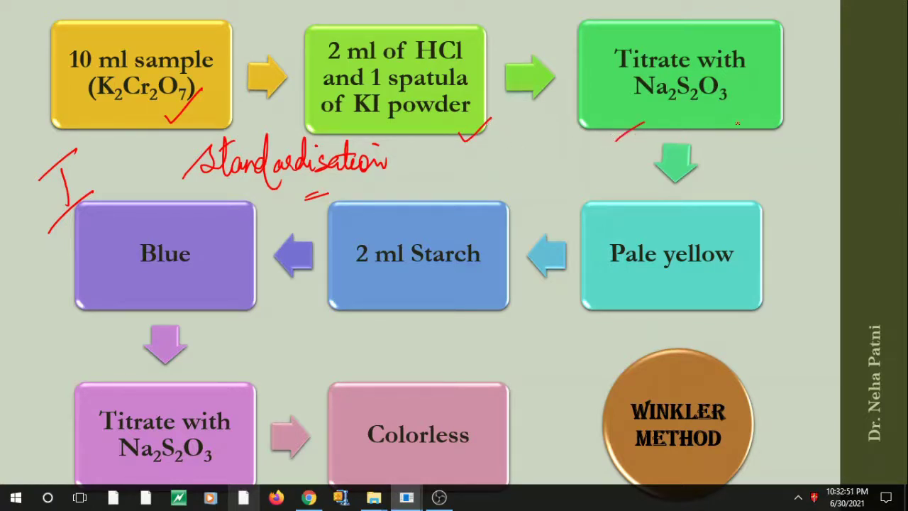
{"action": "mouse_move", "coordinate": [746, 113]}
{"action": "left_mouse_down"}
{"action": "mouse_move", "coordinate": [775, 105]}
{"action": "mouse_move", "coordinate": [809, 122]}
{"action": "left_mouse_up"}
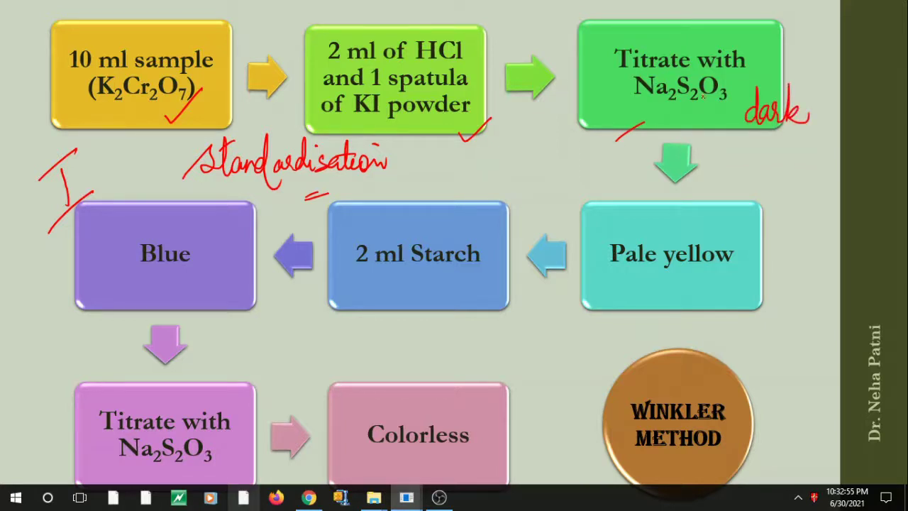
Double-underline Pale yellow, underline 2 ml Starch and Blue, and tick the Colorless step.
{"action": "left_click_drag", "start_coordinate": [611, 286], "coordinate": [656, 278]}
{"action": "left_click_drag", "start_coordinate": [614, 302], "coordinate": [661, 290]}
{"action": "left_click_drag", "start_coordinate": [415, 280], "coordinate": [434, 281]}
{"action": "left_click_drag", "start_coordinate": [162, 281], "coordinate": [193, 280]}
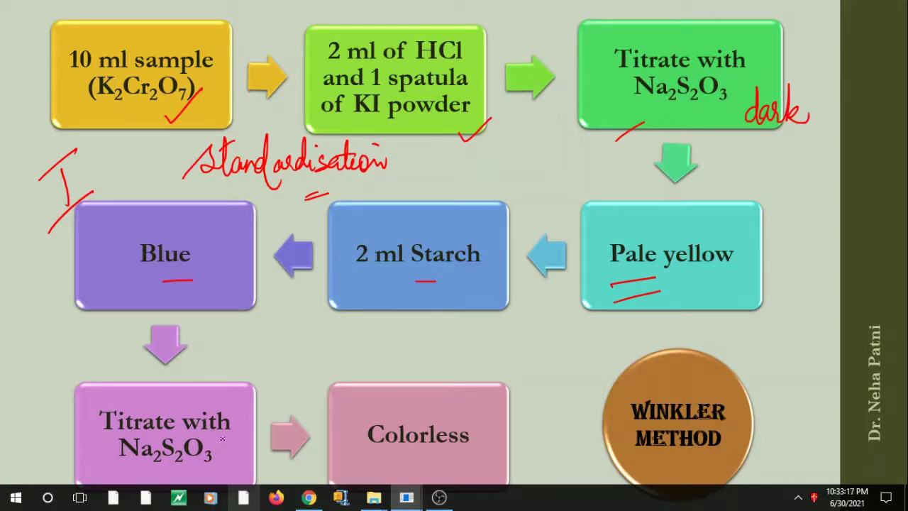
{"action": "left_click_drag", "start_coordinate": [479, 419], "coordinate": [515, 394]}
On the BOD flowchart, ink II, underline H2O sample and MnSO4, and tick Alkali-Iodide-Azide.
{"action": "key", "text": "Right"}
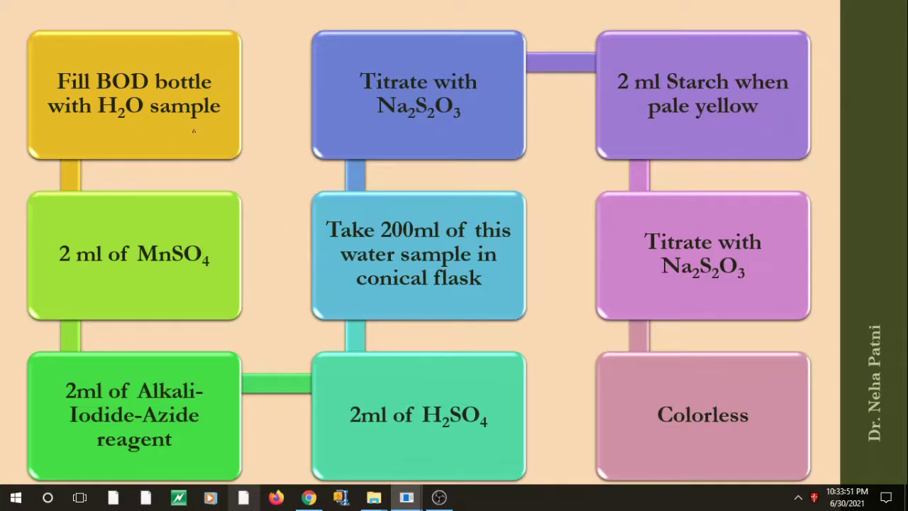
{"action": "mouse_move", "coordinate": [129, 30]}
{"action": "left_mouse_down"}
{"action": "mouse_move", "coordinate": [128, 2]}
{"action": "mouse_move", "coordinate": [135, 32]}
{"action": "left_mouse_up"}
{"action": "left_click_drag", "start_coordinate": [106, 15], "coordinate": [150, 6]}
{"action": "left_click_drag", "start_coordinate": [117, 54], "coordinate": [164, 29]}
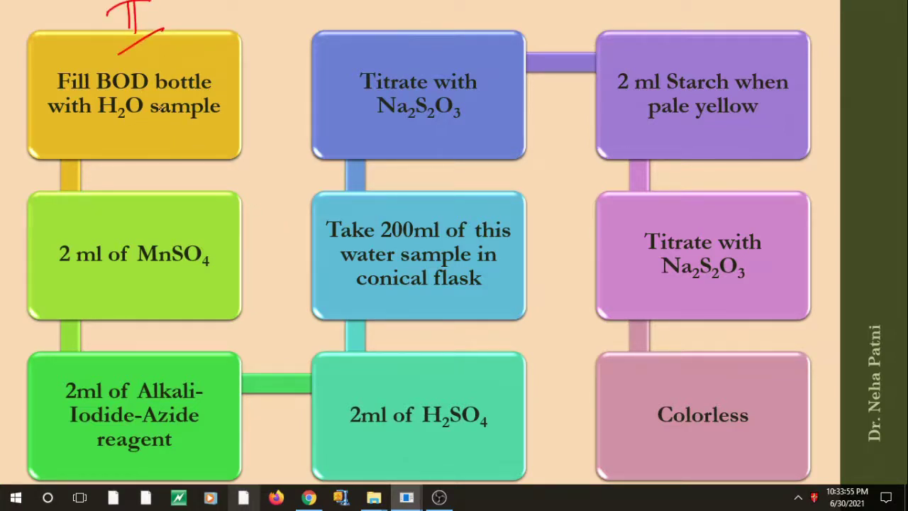
{"action": "left_click_drag", "start_coordinate": [103, 131], "coordinate": [183, 125]}
{"action": "left_click_drag", "start_coordinate": [135, 283], "coordinate": [212, 276]}
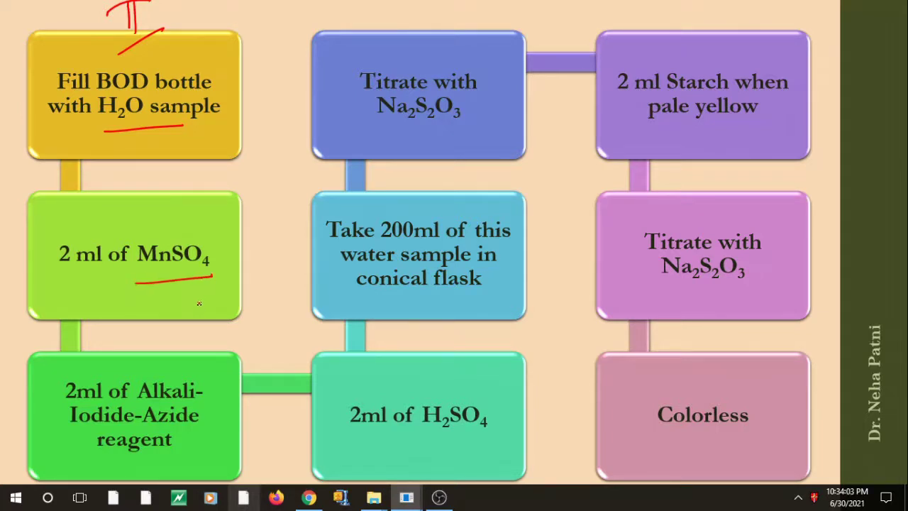
{"action": "left_click_drag", "start_coordinate": [210, 419], "coordinate": [244, 399]}
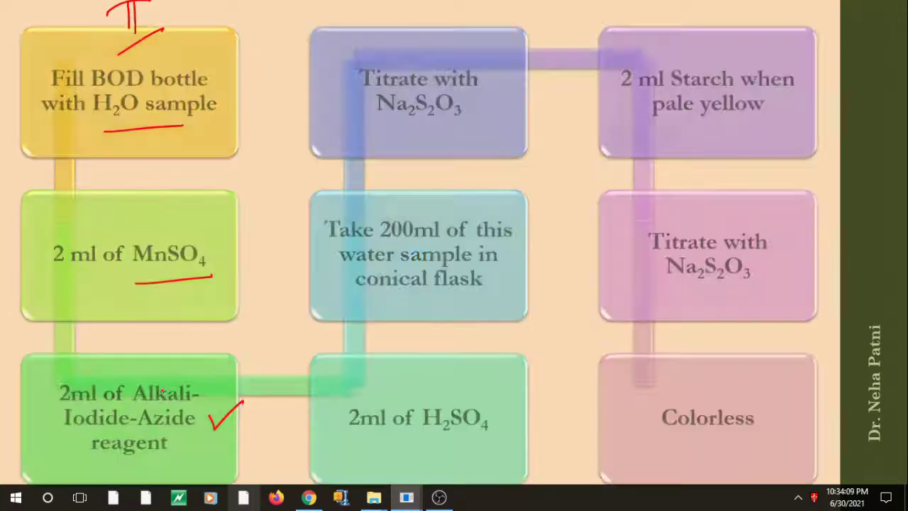
On the equations slide, tick the MnSO4 explanation and 2 MnO(OH)2, and underline dissolved, oxidize, nitrite.
{"action": "key", "text": "Right"}
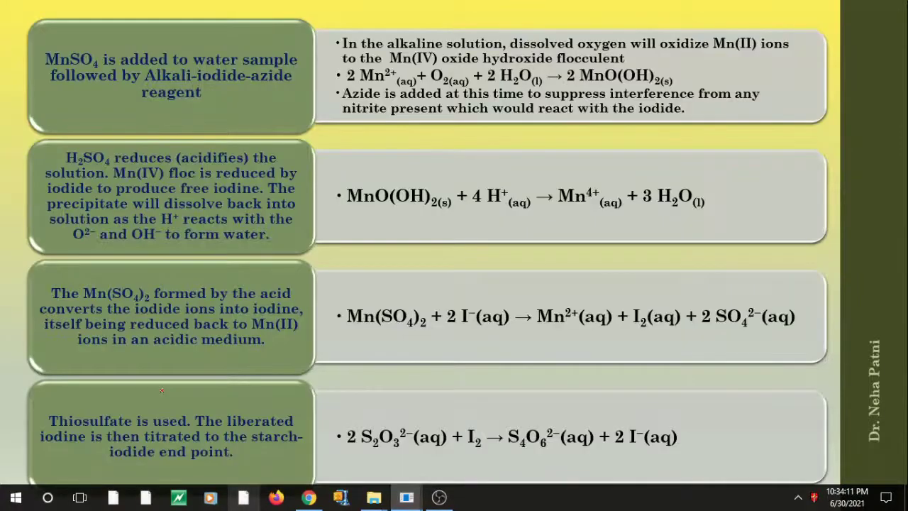
{"action": "left_click_drag", "start_coordinate": [253, 114], "coordinate": [297, 92]}
{"action": "left_click_drag", "start_coordinate": [530, 52], "coordinate": [559, 51]}
{"action": "left_click_drag", "start_coordinate": [675, 56], "coordinate": [705, 54]}
{"action": "left_click_drag", "start_coordinate": [685, 78], "coordinate": [705, 72]}
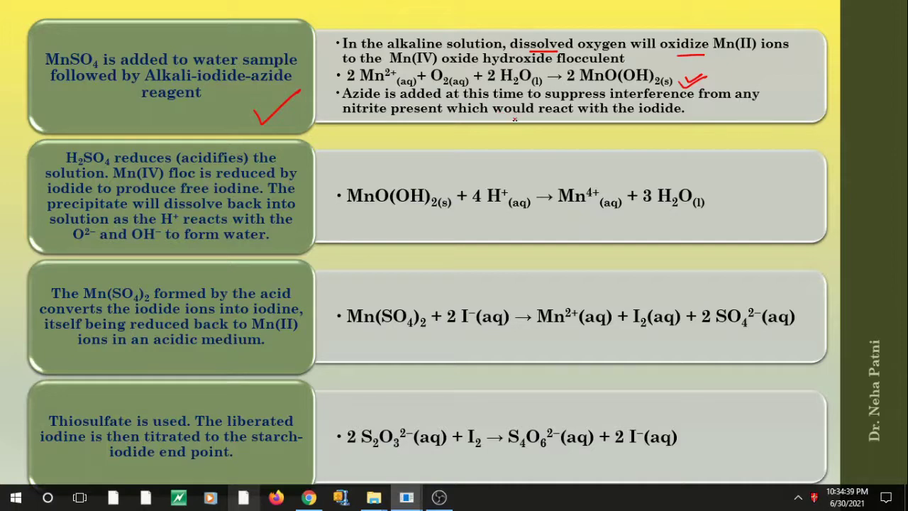
{"action": "left_click_drag", "start_coordinate": [346, 123], "coordinate": [386, 115]}
Go back to the BOD flowchart and double-underline H2SO4.
{"action": "key", "text": "Left"}
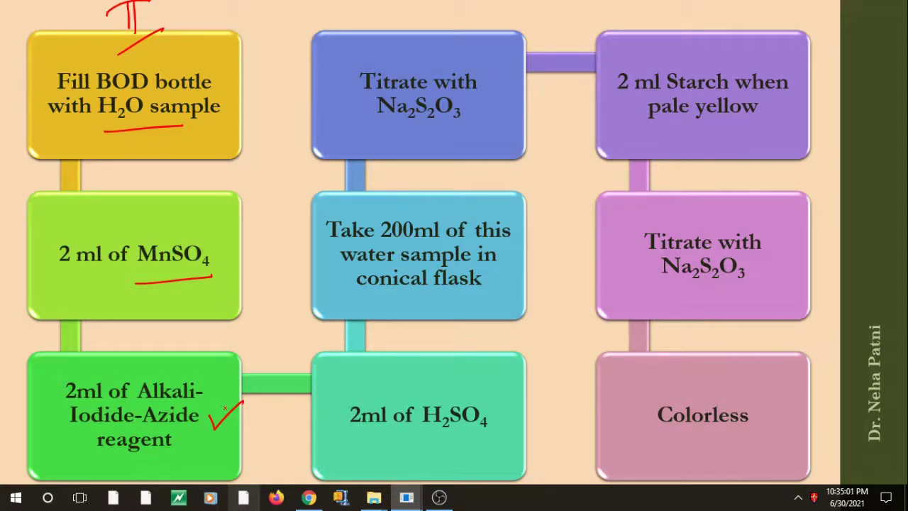
{"action": "left_click_drag", "start_coordinate": [430, 442], "coordinate": [487, 434]}
{"action": "left_click_drag", "start_coordinate": [440, 460], "coordinate": [485, 448]}
On the equations, add a circled 1, double-underline Mn4+(aq), underline (OH) and H2O's 2, circle + I2.
{"action": "key", "text": "Left"}
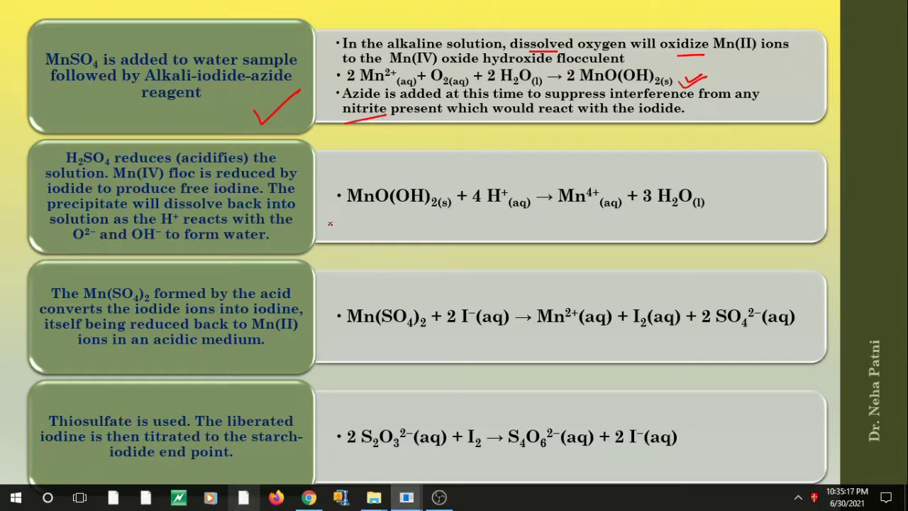
{"action": "mouse_move", "coordinate": [330, 224]}
{"action": "left_mouse_down"}
{"action": "mouse_move", "coordinate": [329, 242]}
{"action": "mouse_move", "coordinate": [351, 252]}
{"action": "mouse_move", "coordinate": [316, 217]}
{"action": "left_mouse_up"}
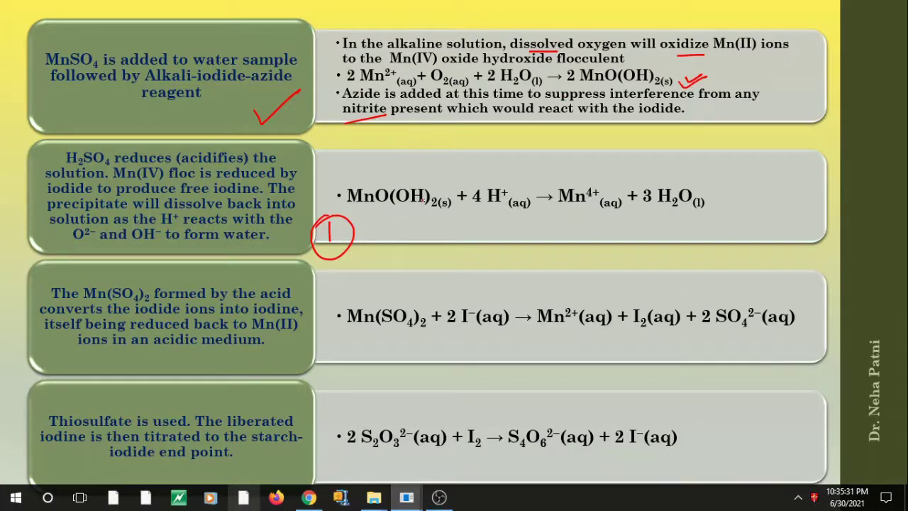
{"action": "left_click_drag", "start_coordinate": [571, 221], "coordinate": [596, 219]}
{"action": "left_click_drag", "start_coordinate": [571, 231], "coordinate": [597, 228]}
{"action": "left_click_drag", "start_coordinate": [382, 210], "coordinate": [430, 210]}
{"action": "left_click_drag", "start_coordinate": [671, 214], "coordinate": [679, 213]}
{"action": "mouse_move", "coordinate": [616, 282]}
{"action": "left_mouse_down"}
{"action": "mouse_move", "coordinate": [659, 318]}
{"action": "mouse_move", "coordinate": [617, 278]}
{"action": "mouse_move", "coordinate": [689, 312]}
{"action": "left_mouse_up"}
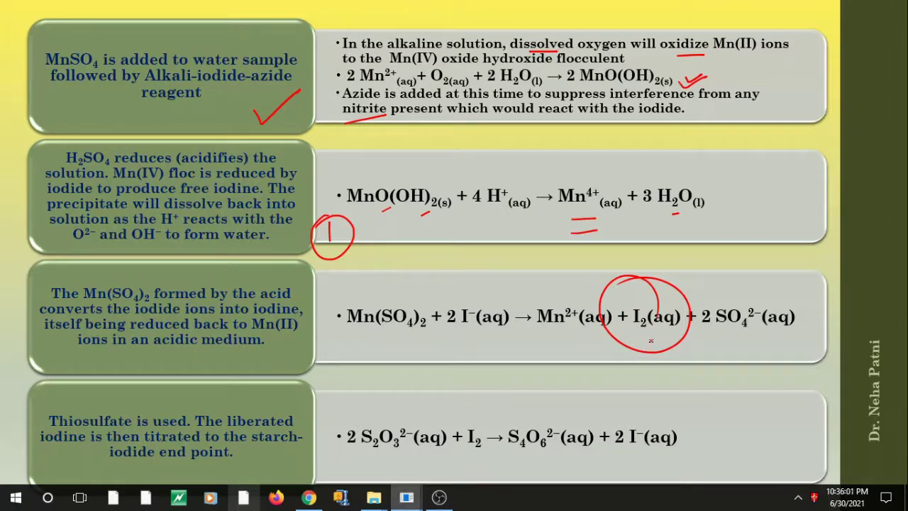
{"action": "left_click_drag", "start_coordinate": [569, 20], "coordinate": [600, 10]}
On the BOD flowchart, underline flask, mark the Na2S2O3 titration step, and write 'dark yellow'.
{"action": "key", "text": "Left"}
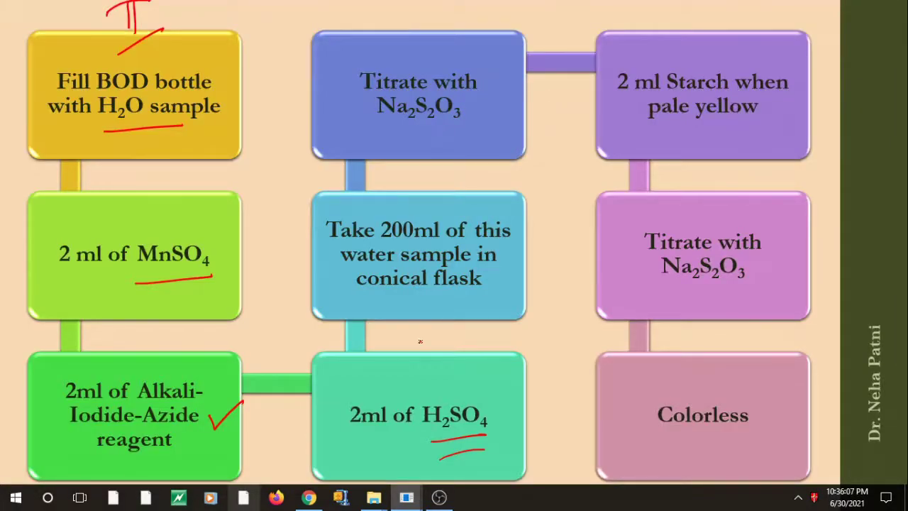
{"action": "left_click_drag", "start_coordinate": [438, 298], "coordinate": [483, 298]}
{"action": "left_click_drag", "start_coordinate": [481, 132], "coordinate": [517, 112]}
{"action": "mouse_move", "coordinate": [380, 149]}
{"action": "left_mouse_down"}
{"action": "mouse_move", "coordinate": [431, 151]}
{"action": "mouse_move", "coordinate": [457, 128]}
{"action": "mouse_move", "coordinate": [455, 151]}
{"action": "mouse_move", "coordinate": [455, 140]}
{"action": "mouse_move", "coordinate": [471, 152]}
{"action": "mouse_move", "coordinate": [509, 149]}
{"action": "mouse_move", "coordinate": [529, 133]}
{"action": "mouse_move", "coordinate": [549, 126]}
{"action": "left_mouse_up"}
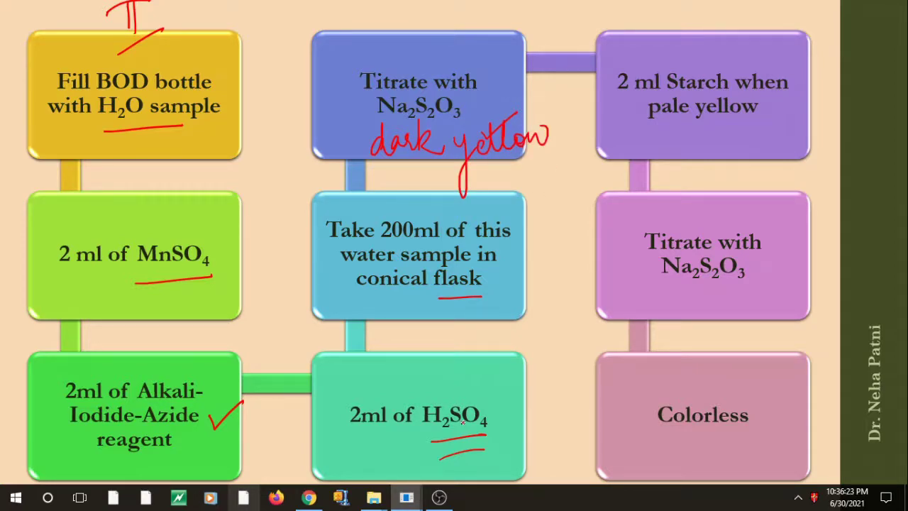
On the equations slide, circle + I2 and tick S2O3 in the last equation.
{"action": "key", "text": "Left"}
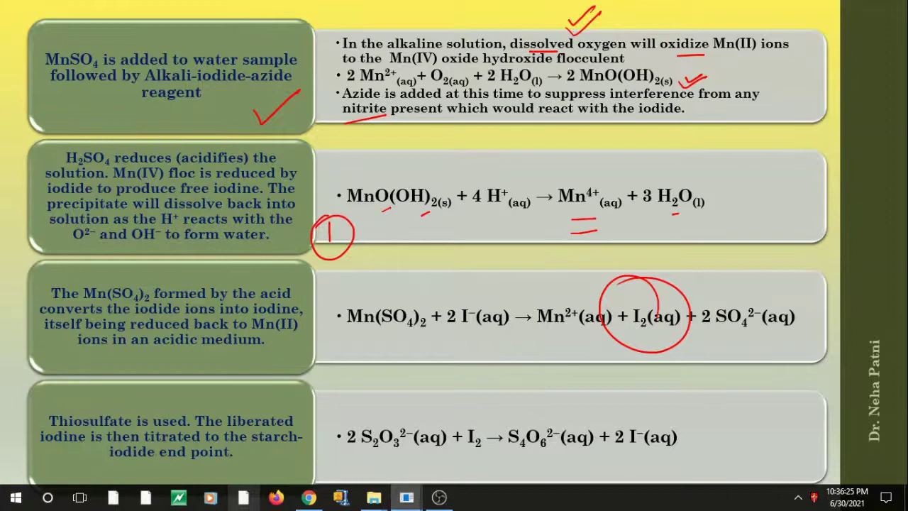
{"action": "mouse_move", "coordinate": [468, 412]}
{"action": "left_mouse_down"}
{"action": "mouse_move", "coordinate": [495, 410]}
{"action": "mouse_move", "coordinate": [447, 418]}
{"action": "left_mouse_up"}
{"action": "mouse_move", "coordinate": [372, 404]}
{"action": "left_mouse_down"}
{"action": "mouse_move", "coordinate": [381, 418]}
{"action": "mouse_move", "coordinate": [404, 388]}
{"action": "left_mouse_up"}
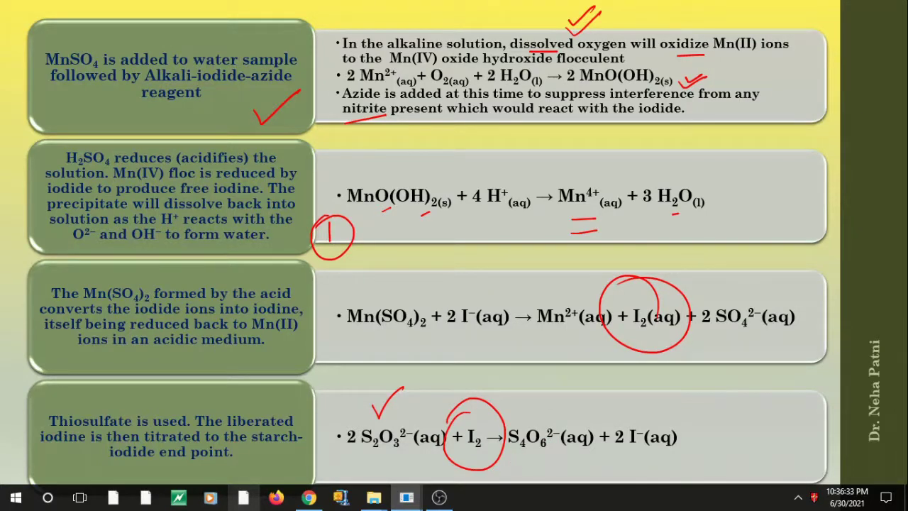
Back on the flowchart, write 'D.O', underline pale yellow, and check-mark the Colorless step.
{"action": "key", "text": "Left"}
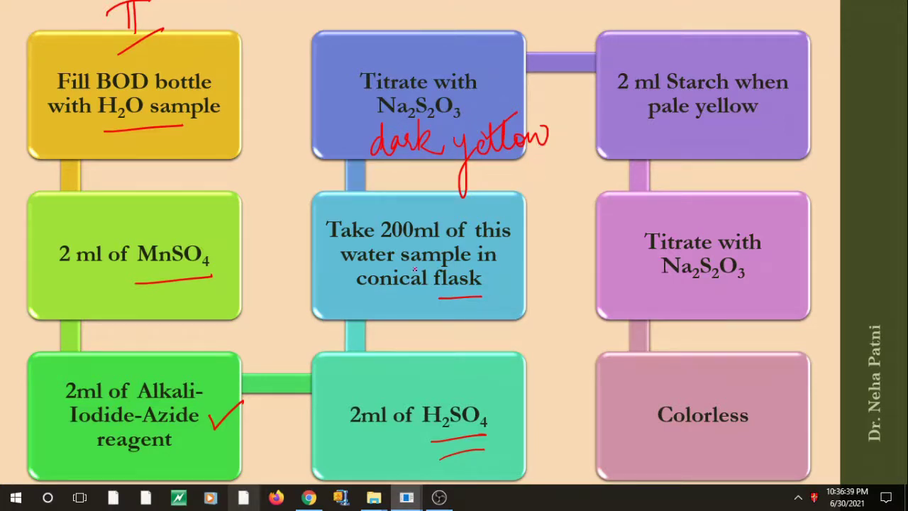
{"action": "left_click_drag", "start_coordinate": [188, 137], "coordinate": [189, 176]}
{"action": "left_click_drag", "start_coordinate": [185, 137], "coordinate": [190, 175]}
{"action": "mouse_move", "coordinate": [231, 132]}
{"action": "left_mouse_down"}
{"action": "mouse_move", "coordinate": [228, 153]}
{"action": "mouse_move", "coordinate": [231, 132]}
{"action": "left_mouse_up"}
{"action": "mouse_move", "coordinate": [233, 163]}
{"action": "left_mouse_down"}
{"action": "mouse_move", "coordinate": [223, 179]}
{"action": "mouse_move", "coordinate": [234, 183]}
{"action": "left_mouse_up"}
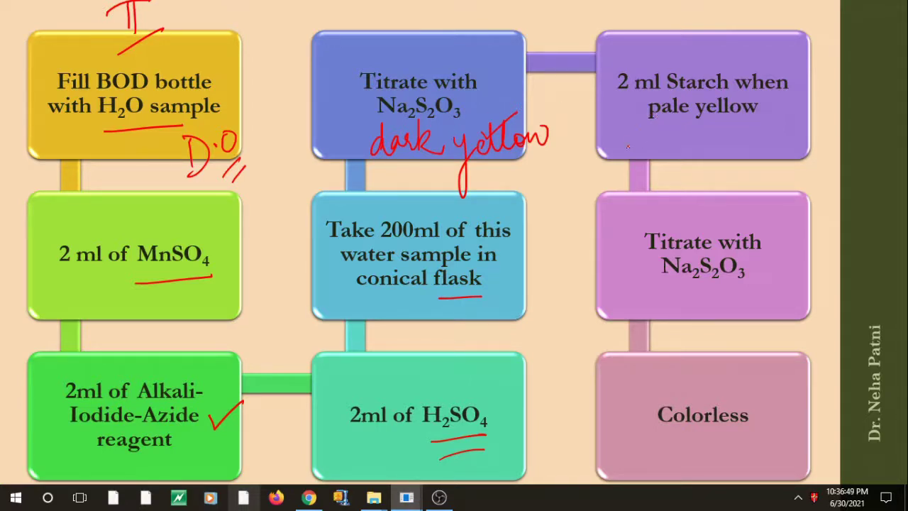
{"action": "mouse_move", "coordinate": [647, 131]}
{"action": "left_mouse_down"}
{"action": "mouse_move", "coordinate": [706, 125]}
{"action": "mouse_move", "coordinate": [708, 169]}
{"action": "mouse_move", "coordinate": [721, 161]}
{"action": "mouse_move", "coordinate": [777, 157]}
{"action": "left_mouse_up"}
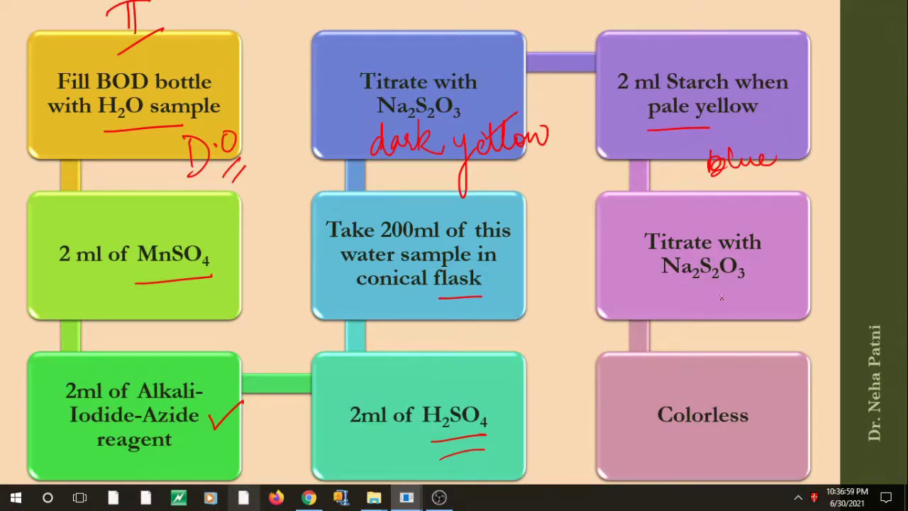
{"action": "left_click_drag", "start_coordinate": [743, 435], "coordinate": [782, 410]}
Advance to the closing Chemistry slide, end the show, and discard the ink annotations.
{"action": "key", "text": "Right"}
{"action": "key", "text": "Right"}
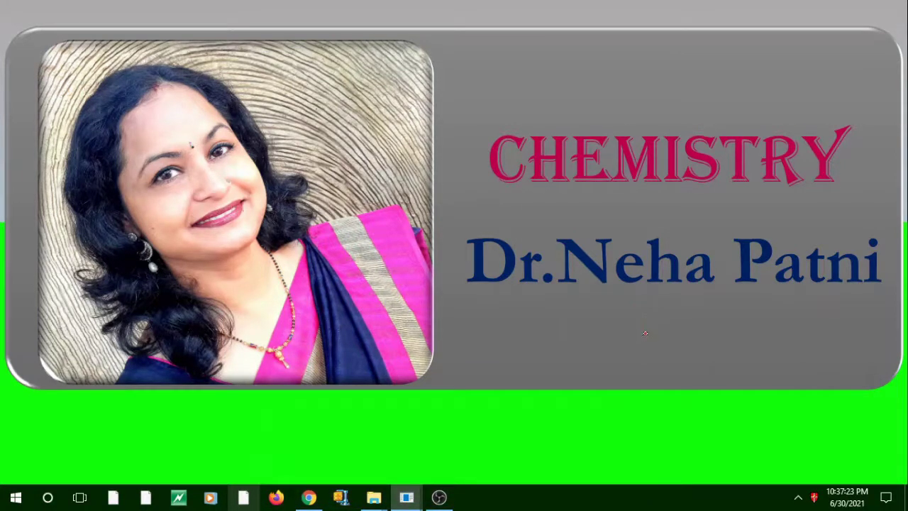
{"action": "key", "text": "Escape"}
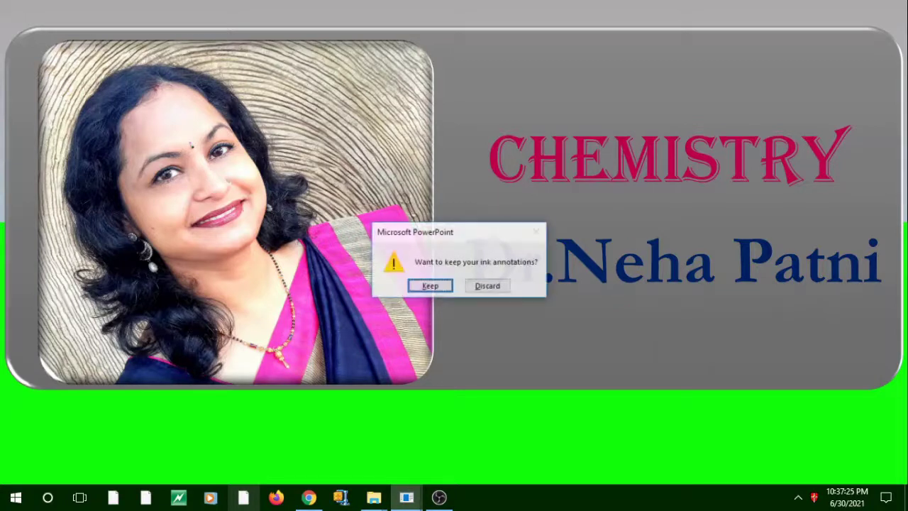
{"action": "left_click", "coordinate": [499, 286]}
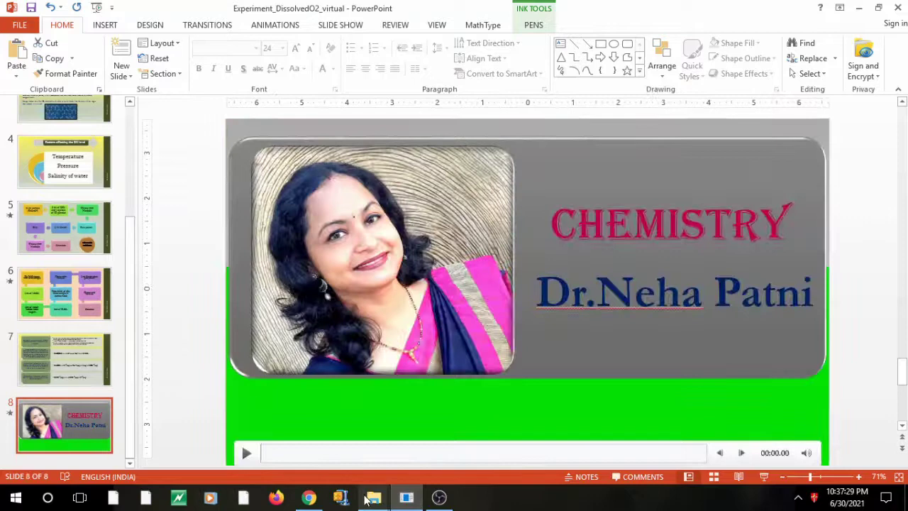
Bring Chrome's 'virtual lab winkler method' results forward and switch to the Dissolved Oxygen experiment tab.
{"action": "left_click", "coordinate": [309, 497]}
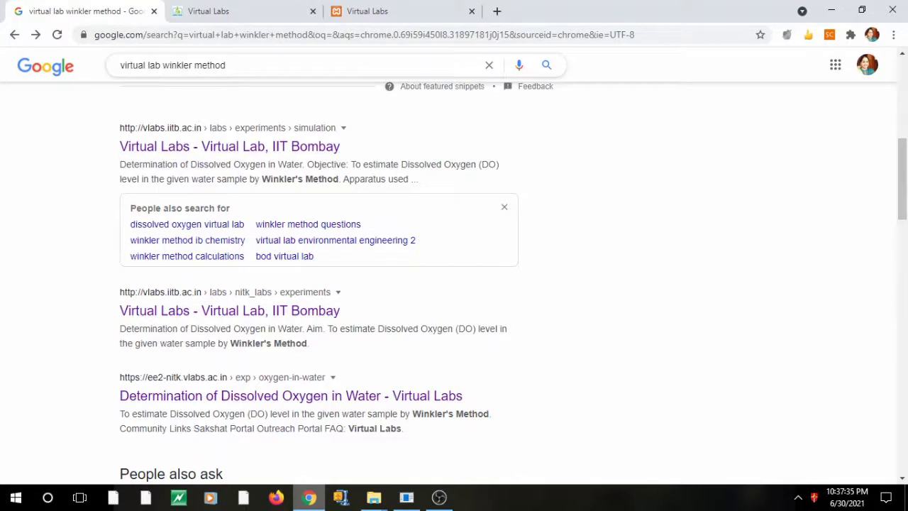
{"action": "left_click", "coordinate": [237, 65]}
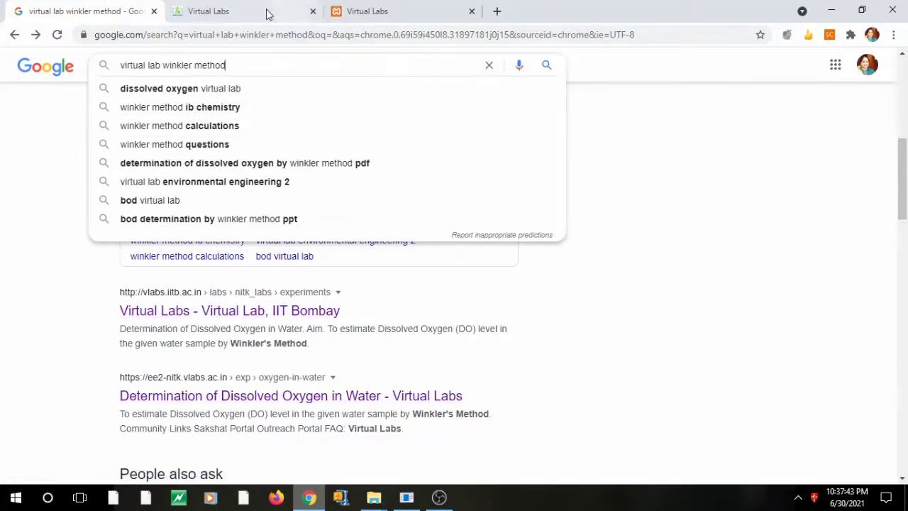
{"action": "left_click", "coordinate": [234, 11]}
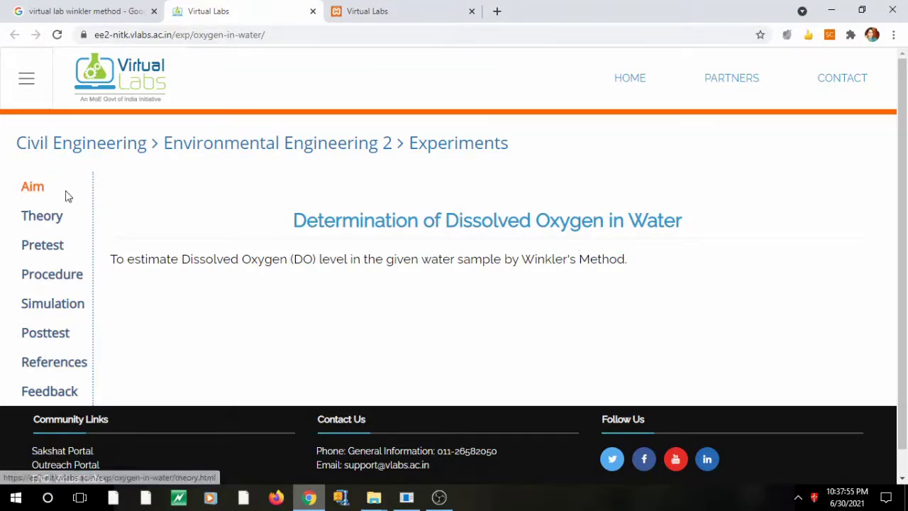
On the Winkler's method simulation tab, scroll through the Pop Up Procedure window, then close it.
{"action": "left_click", "coordinate": [363, 13]}
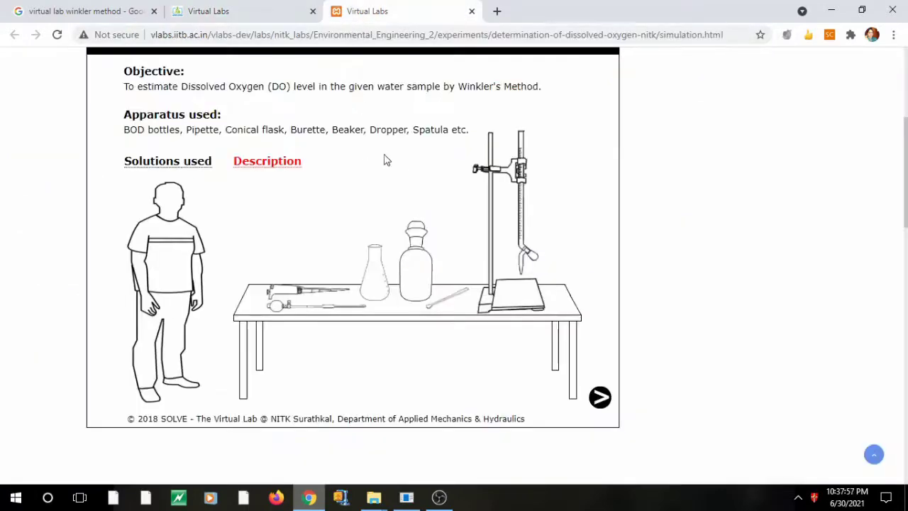
{"action": "scroll", "coordinate": [903, 196], "scroll_direction": "up", "scroll_amount": 4}
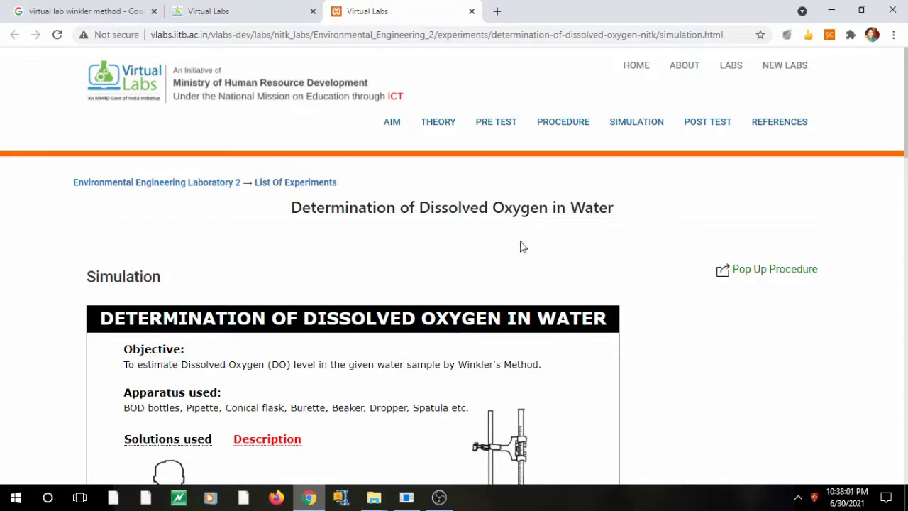
{"action": "left_click", "coordinate": [762, 278]}
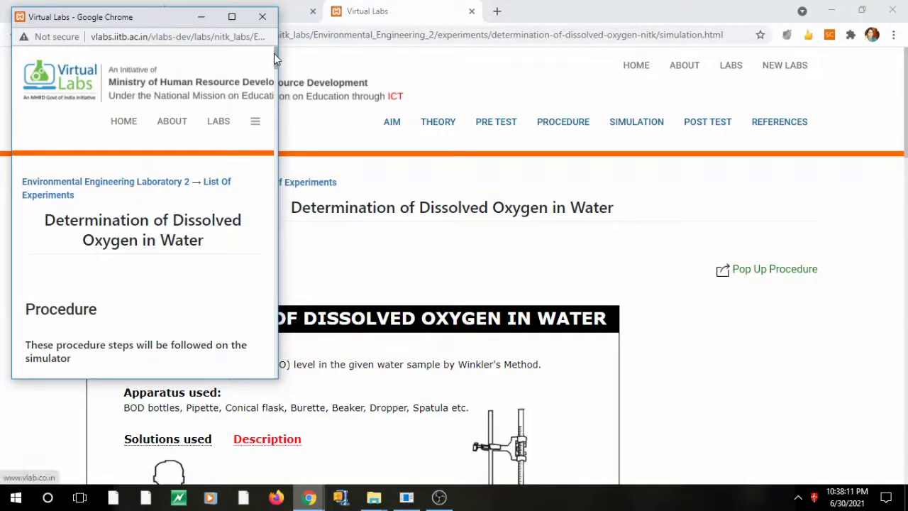
{"action": "scroll", "coordinate": [223, 169], "scroll_direction": "down", "scroll_amount": 8}
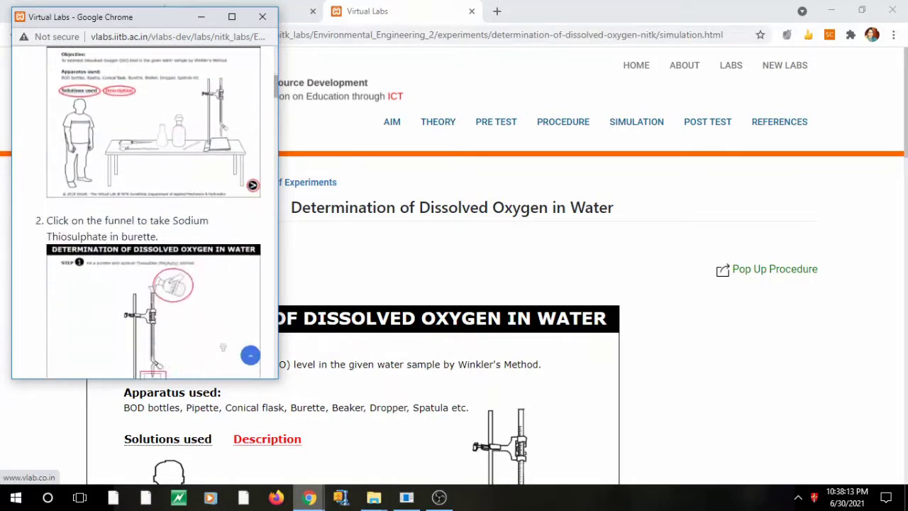
{"action": "scroll", "coordinate": [222, 170], "scroll_direction": "down", "scroll_amount": 15}
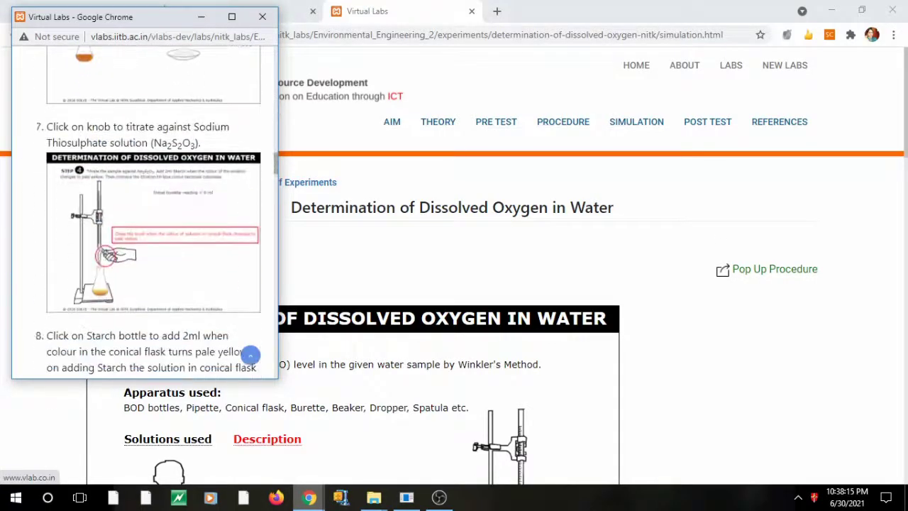
{"action": "scroll", "coordinate": [223, 170], "scroll_direction": "down", "scroll_amount": 15}
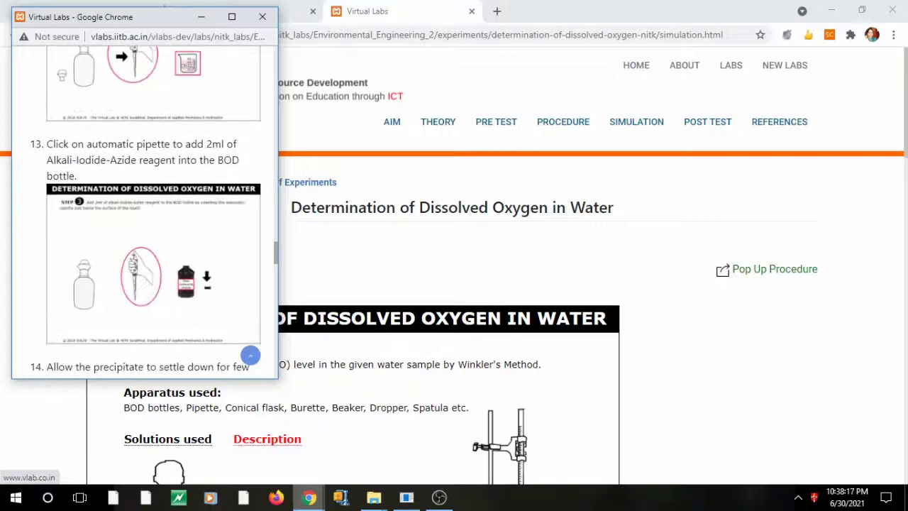
{"action": "scroll", "coordinate": [153, 212], "scroll_direction": "down", "scroll_amount": 15}
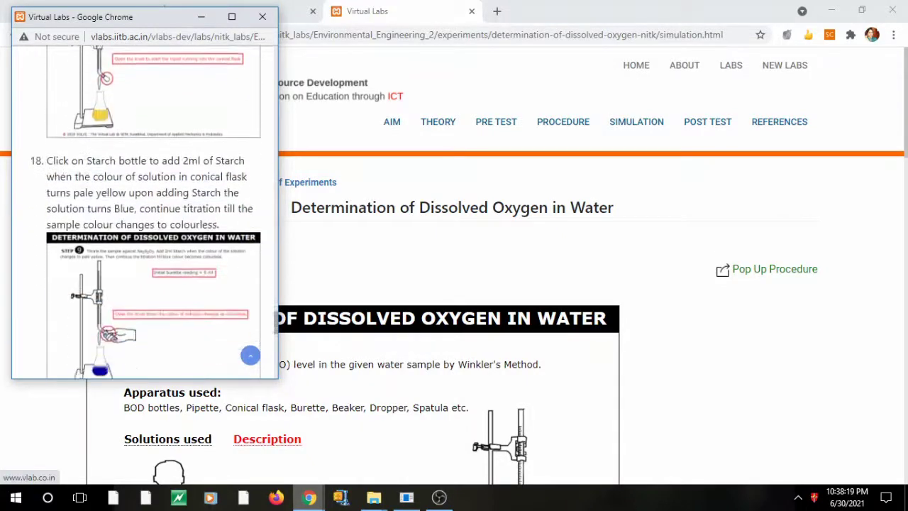
{"action": "left_click", "coordinate": [250, 355]}
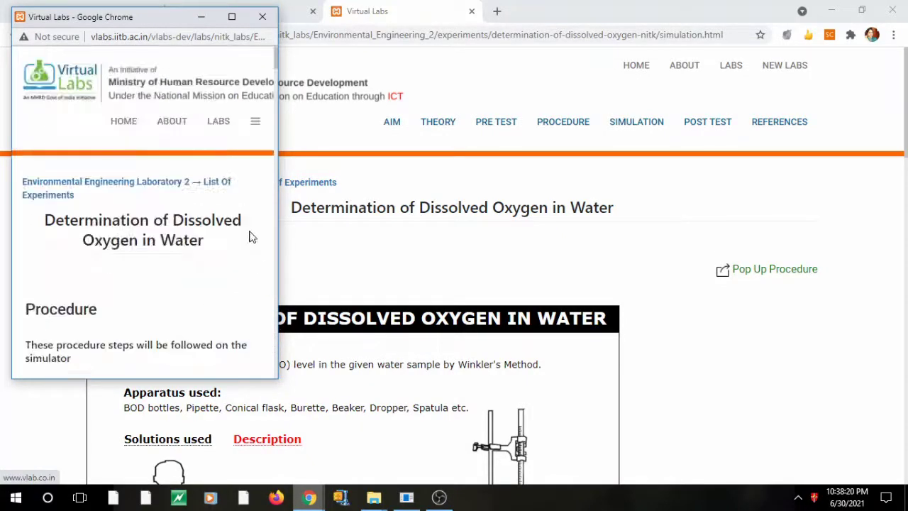
{"action": "left_click", "coordinate": [261, 16]}
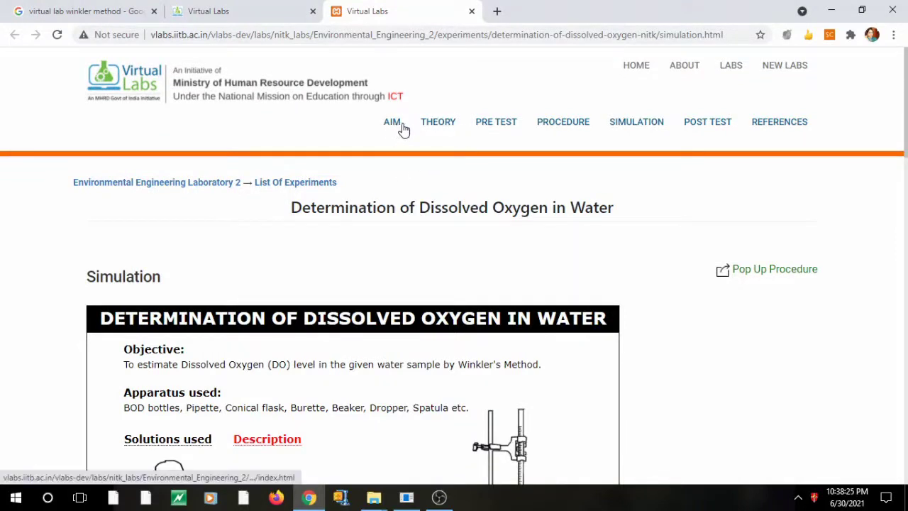
Scroll through the Theory page on Winkler's modified method, then go to the Pre Test questions.
{"action": "left_click", "coordinate": [441, 127]}
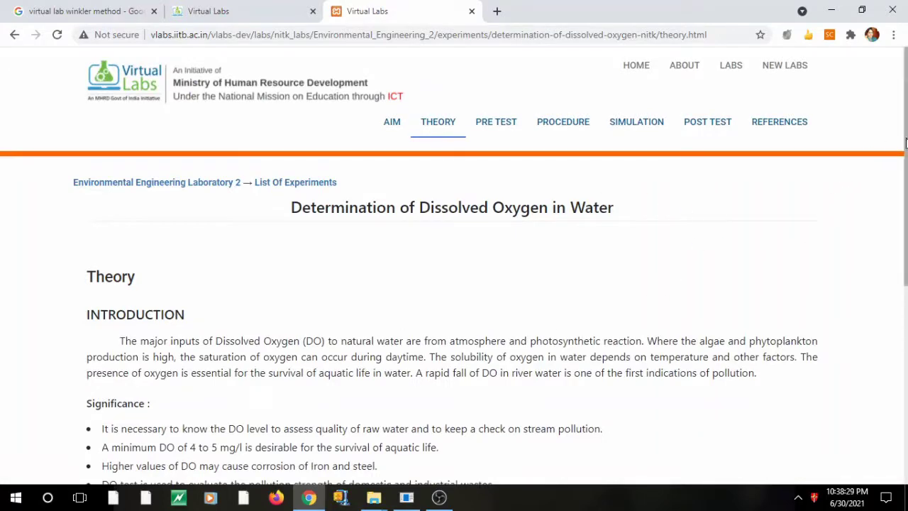
{"action": "left_click_drag", "start_coordinate": [905, 163], "coordinate": [905, 227]}
{"action": "scroll", "coordinate": [333, 190], "scroll_direction": "down", "scroll_amount": 2}
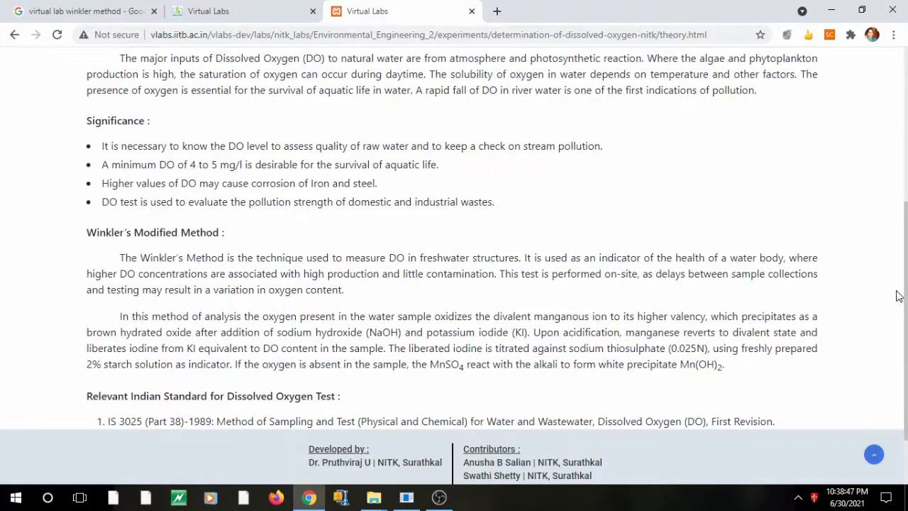
{"action": "left_click", "coordinate": [874, 454]}
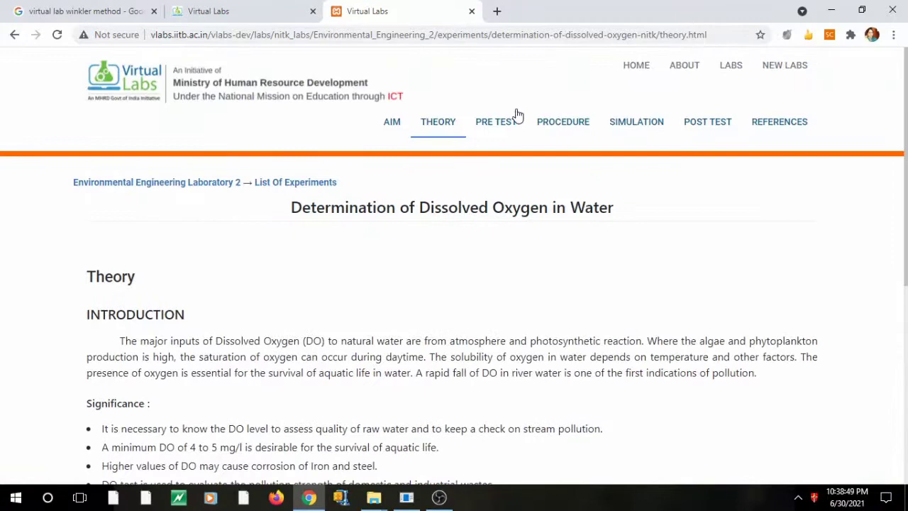
{"action": "left_click", "coordinate": [510, 124]}
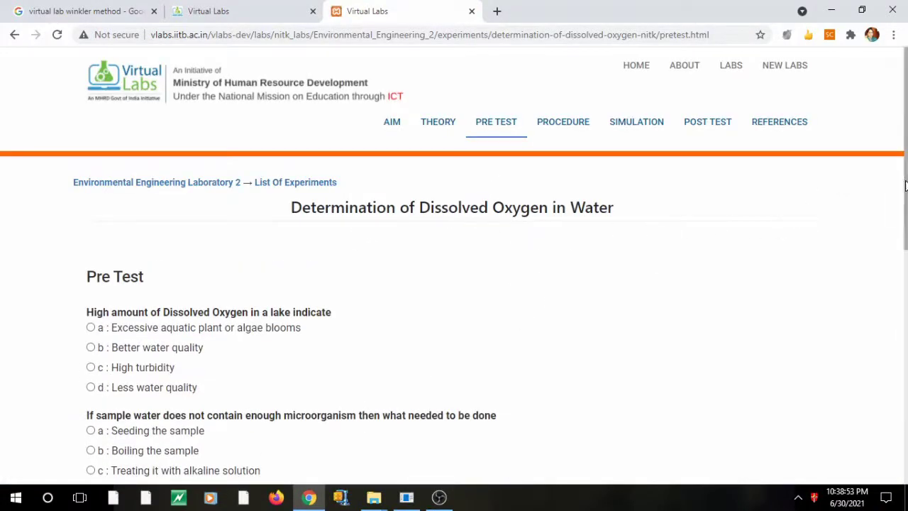
Answer the Pre Test with Better water quality, Seeding the sample and Winkler's method.
{"action": "scroll", "coordinate": [906, 186], "scroll_direction": "down", "scroll_amount": 1}
{"action": "scroll", "coordinate": [866, 259], "scroll_direction": "down", "scroll_amount": 2}
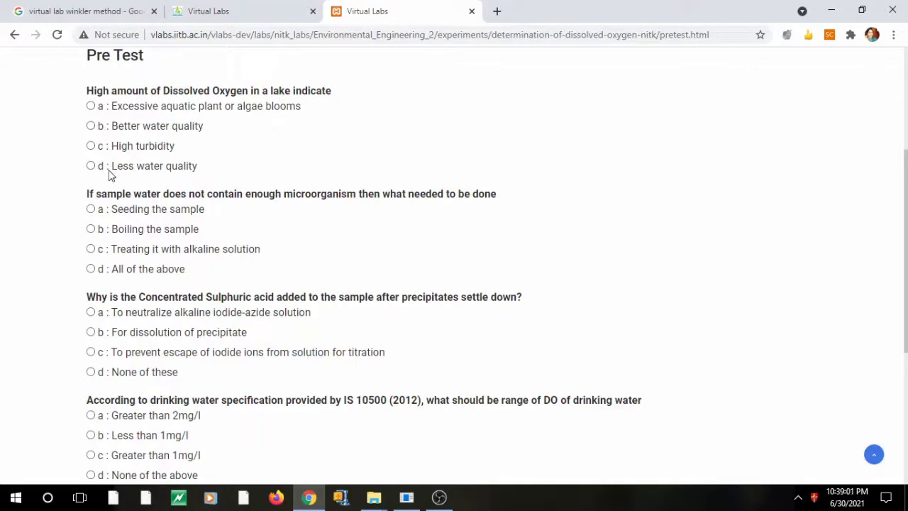
{"action": "left_click", "coordinate": [90, 125]}
{"action": "left_click", "coordinate": [115, 211]}
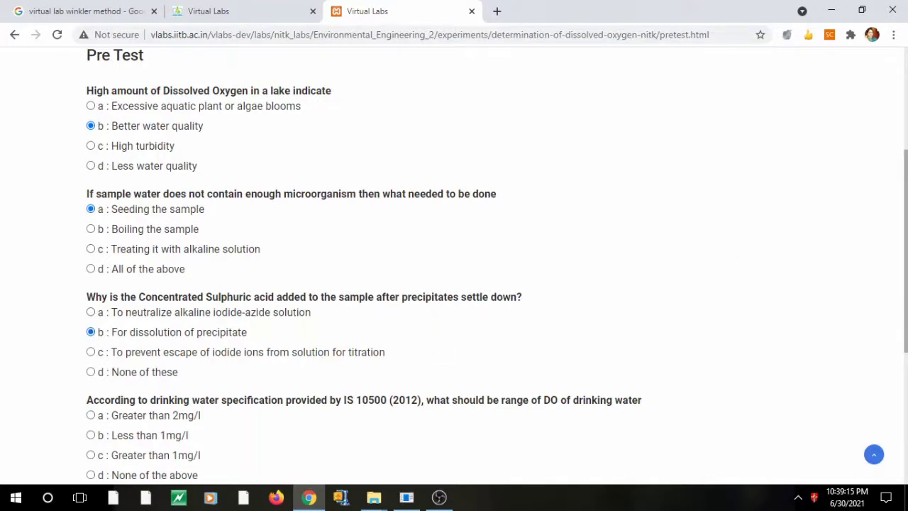
{"action": "scroll", "coordinate": [905, 287], "scroll_direction": "down", "scroll_amount": 3}
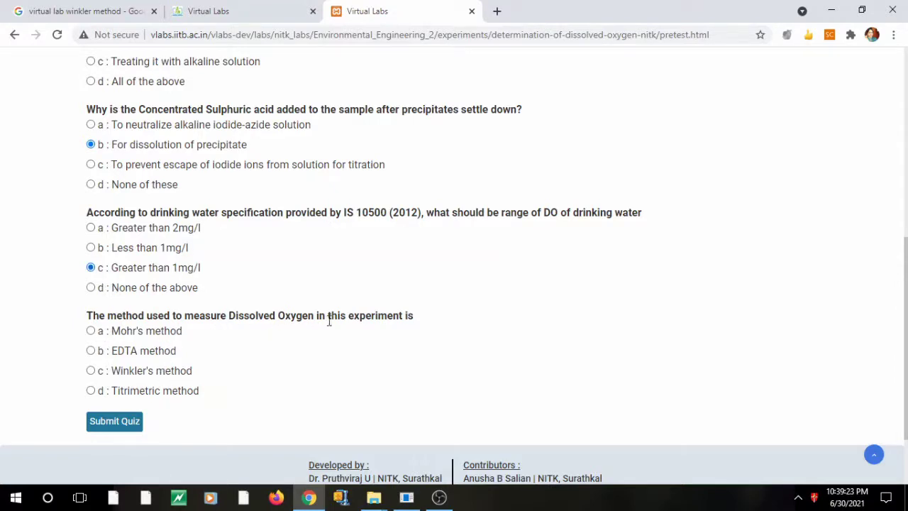
{"action": "left_click", "coordinate": [92, 372]}
Submit the Pre Test and change the sulphuric acid answer to 'To prevent escape of iodide ions'.
{"action": "left_click", "coordinate": [135, 422]}
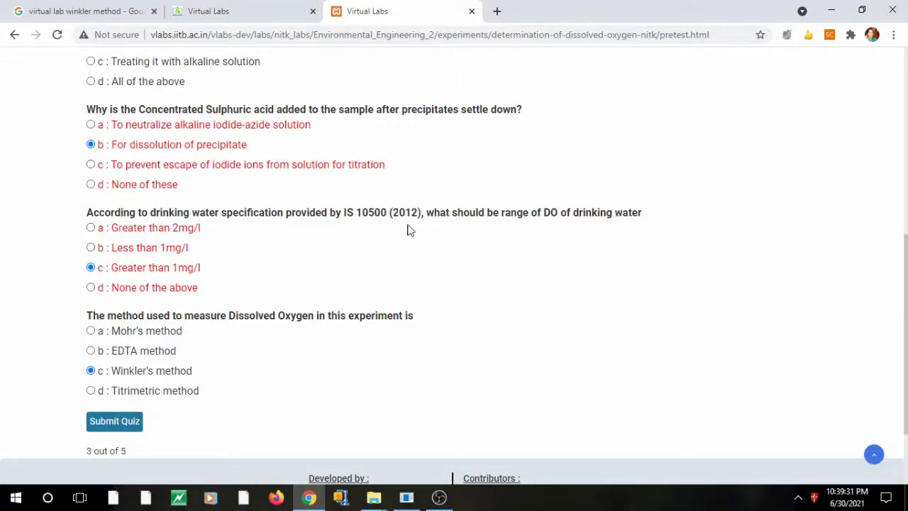
{"action": "left_click", "coordinate": [91, 165]}
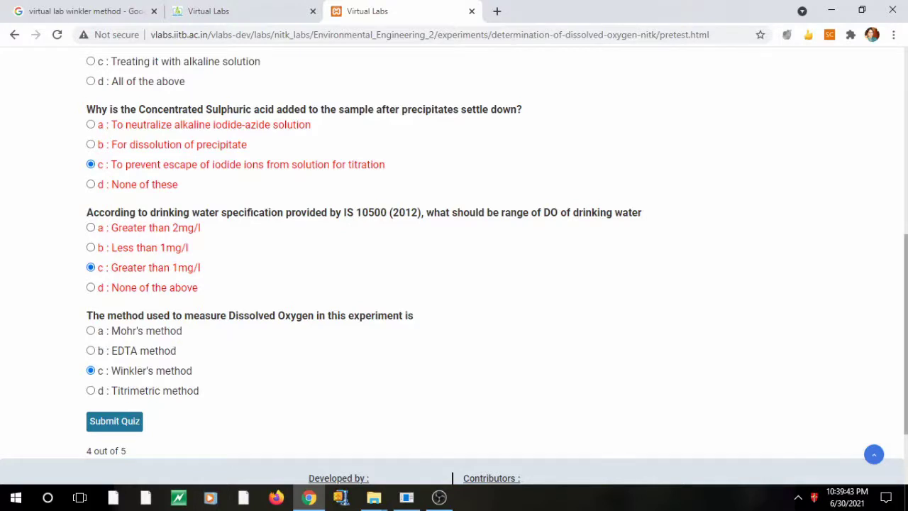
{"action": "scroll", "coordinate": [170, 340], "scroll_direction": "up", "scroll_amount": 6}
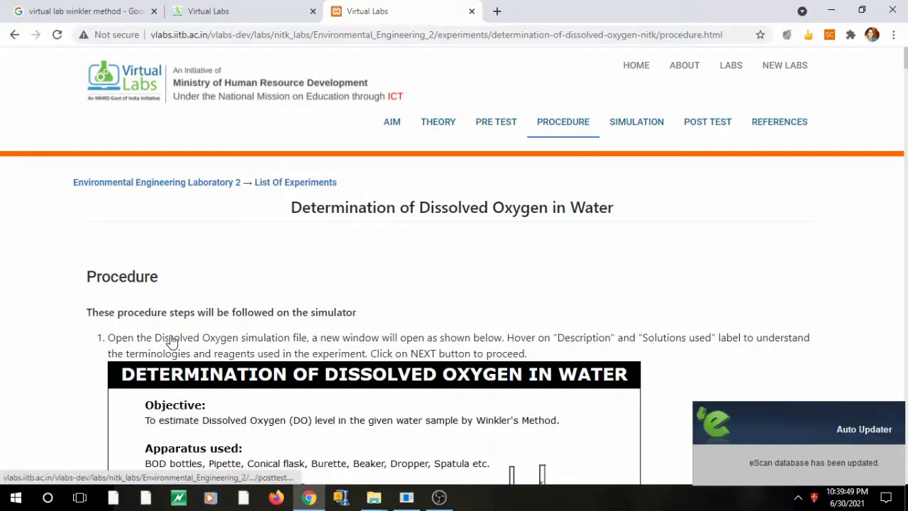
Answer the Post Test, choosing 'Higher' for cooler temperature, and submit it for 4 out of 5.
{"action": "left_click", "coordinate": [170, 341]}
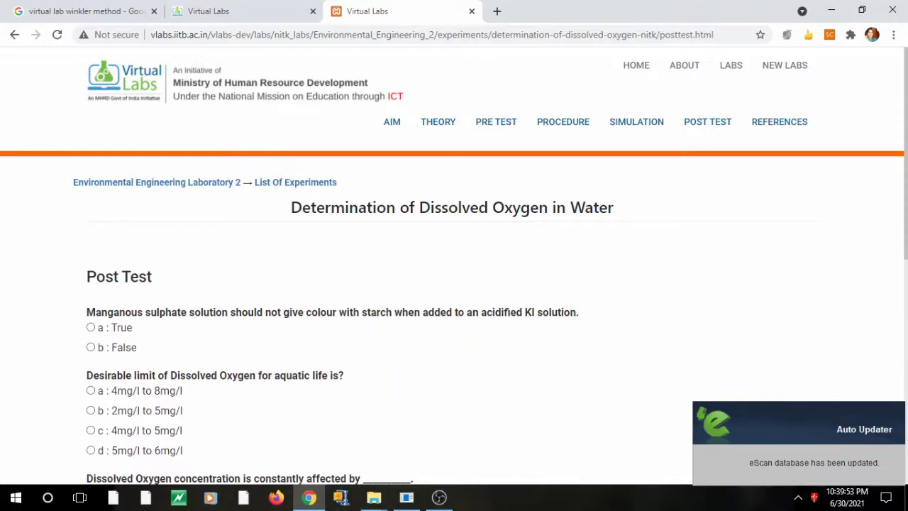
{"action": "scroll", "coordinate": [454, 267], "scroll_direction": "down", "scroll_amount": 4}
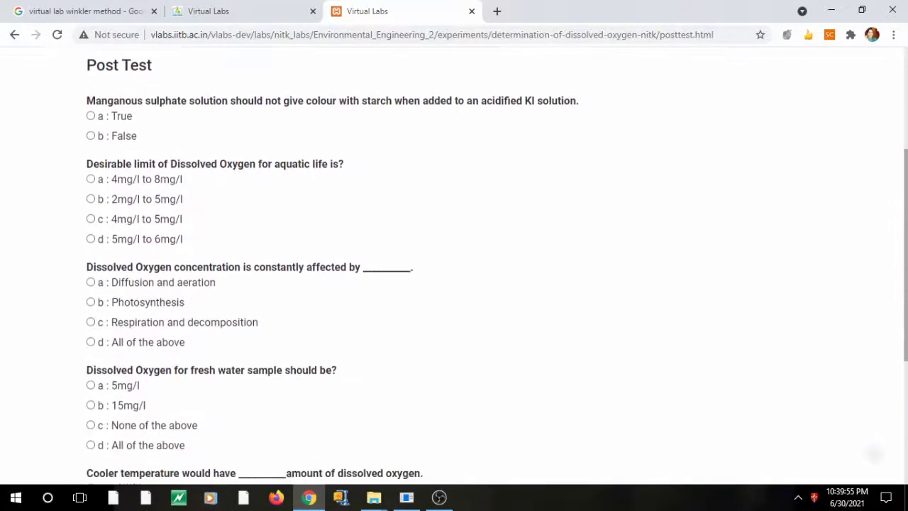
{"action": "scroll", "coordinate": [170, 340], "scroll_direction": "up", "scroll_amount": 1}
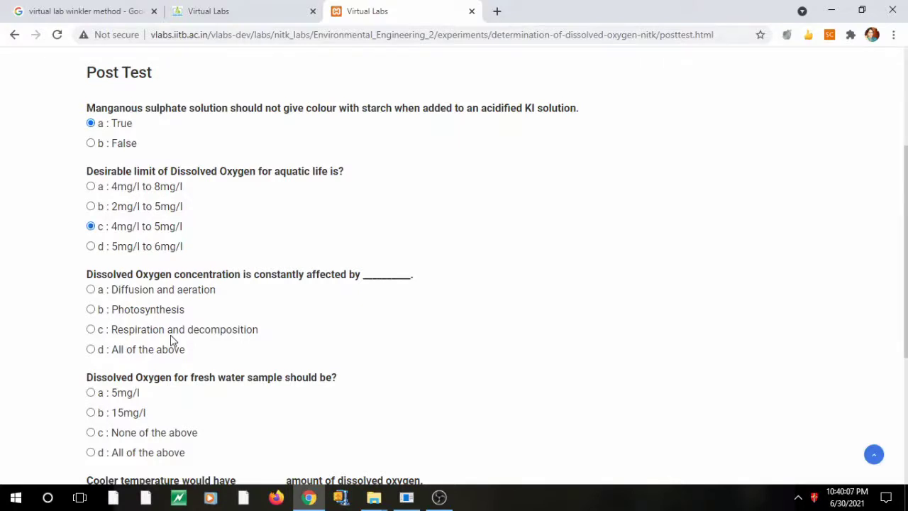
{"action": "scroll", "coordinate": [170, 340], "scroll_direction": "down", "scroll_amount": 2}
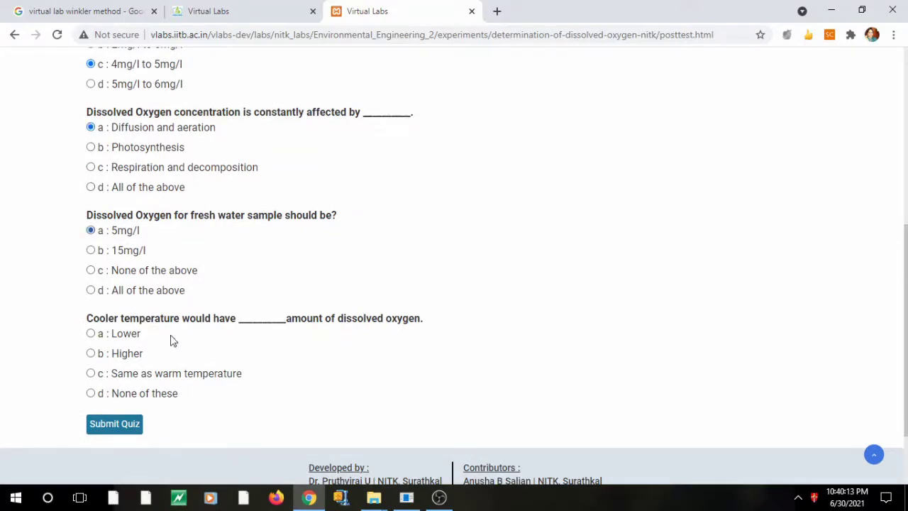
{"action": "left_click", "coordinate": [90, 353]}
{"action": "left_click", "coordinate": [114, 423]}
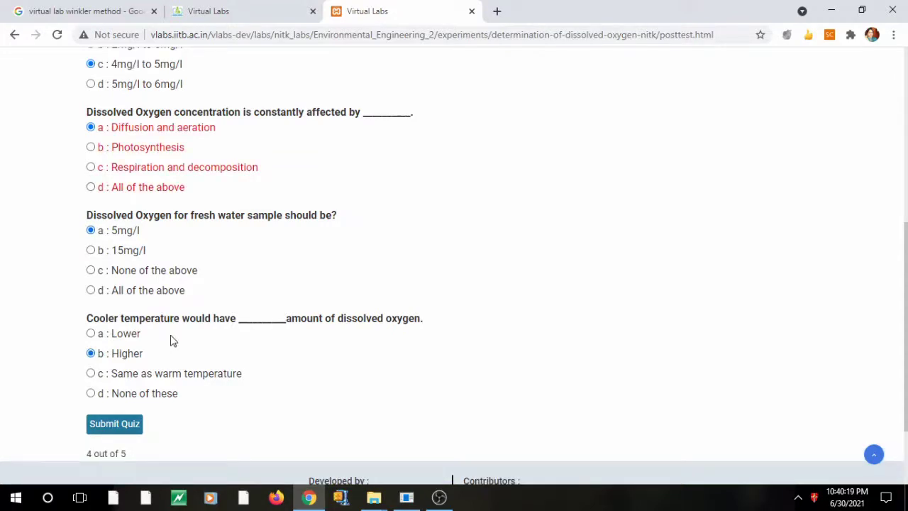
{"action": "scroll", "coordinate": [173, 340], "scroll_direction": "up", "scroll_amount": 5}
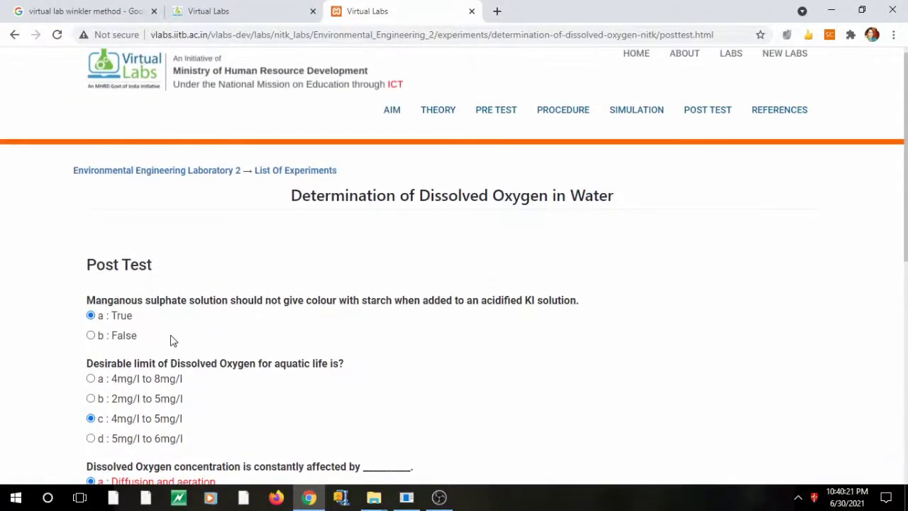